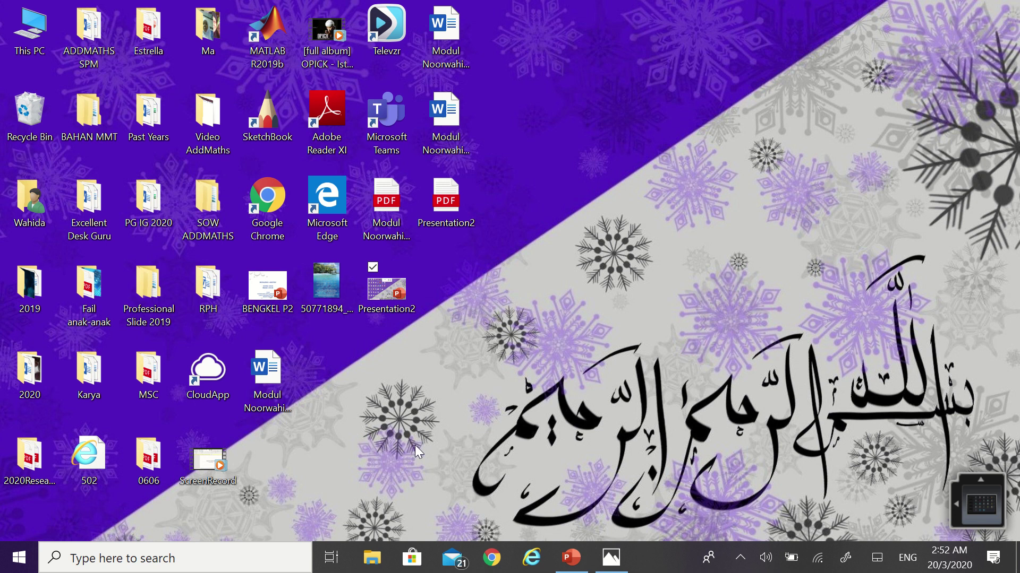
Launch PowerPoint from the Start menu and create a new blank presentation, Presentation4.
{"action": "left_click", "coordinate": [20, 564]}
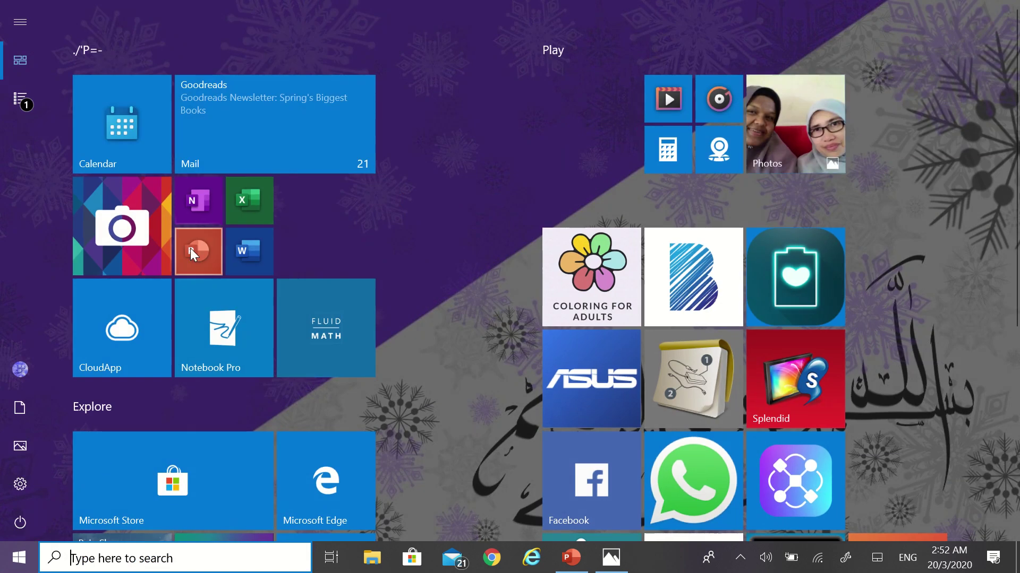
{"action": "left_click", "coordinate": [190, 250]}
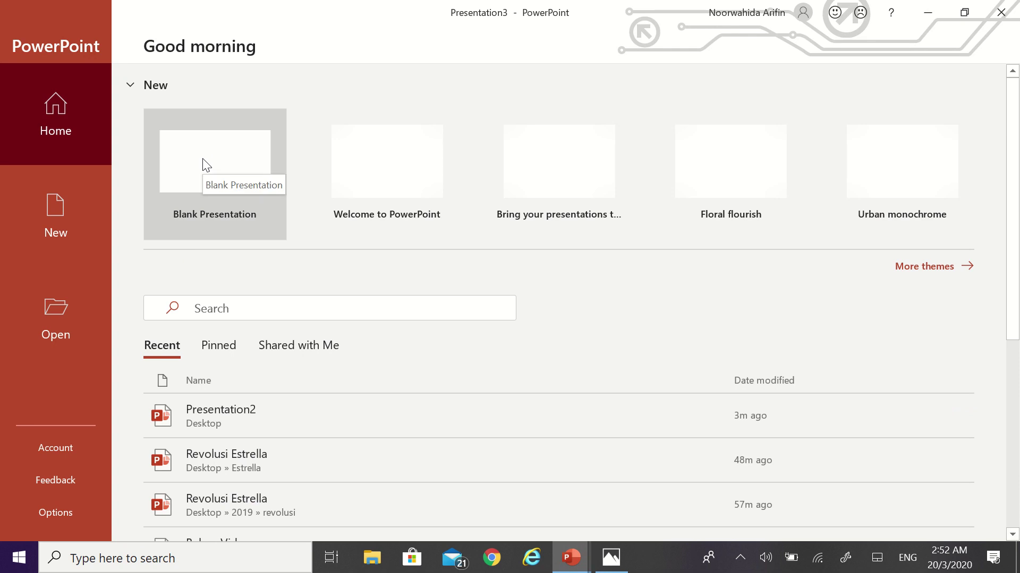
{"action": "left_click", "coordinate": [203, 159]}
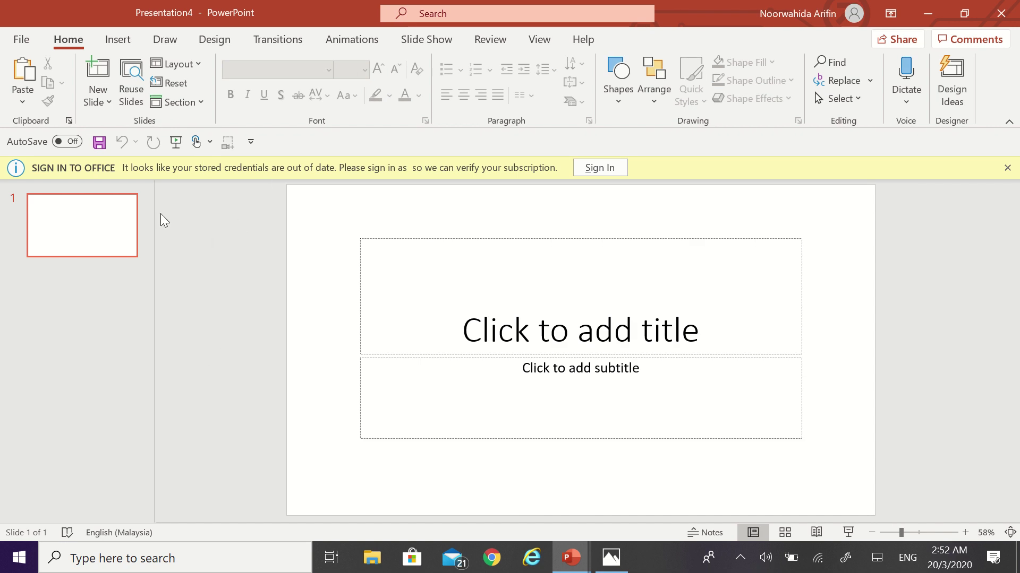
Show the Insert features, then bring the Presentation2 window to the front from the taskbar.
{"action": "left_click", "coordinate": [119, 40]}
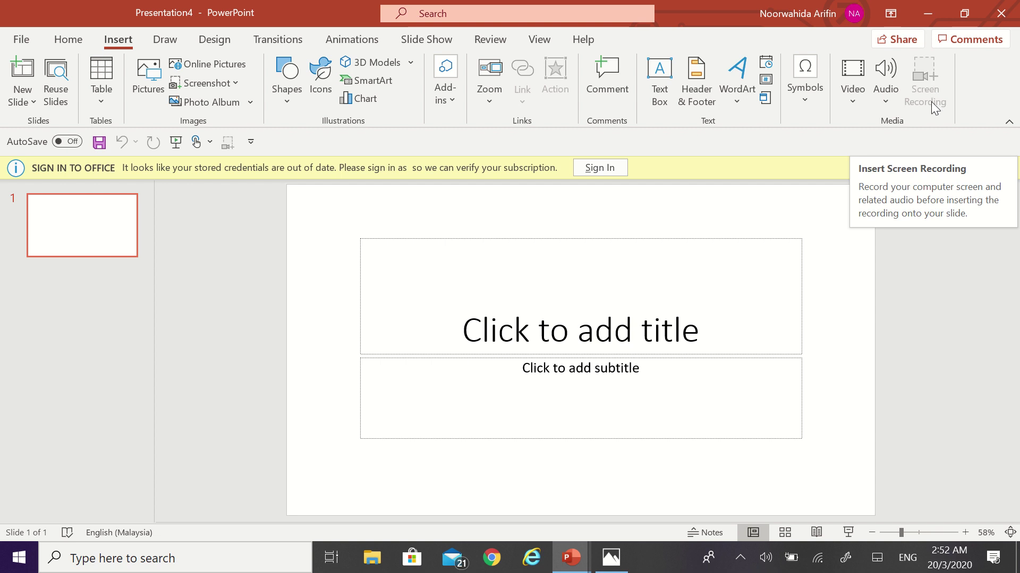
{"action": "left_click", "coordinate": [580, 560]}
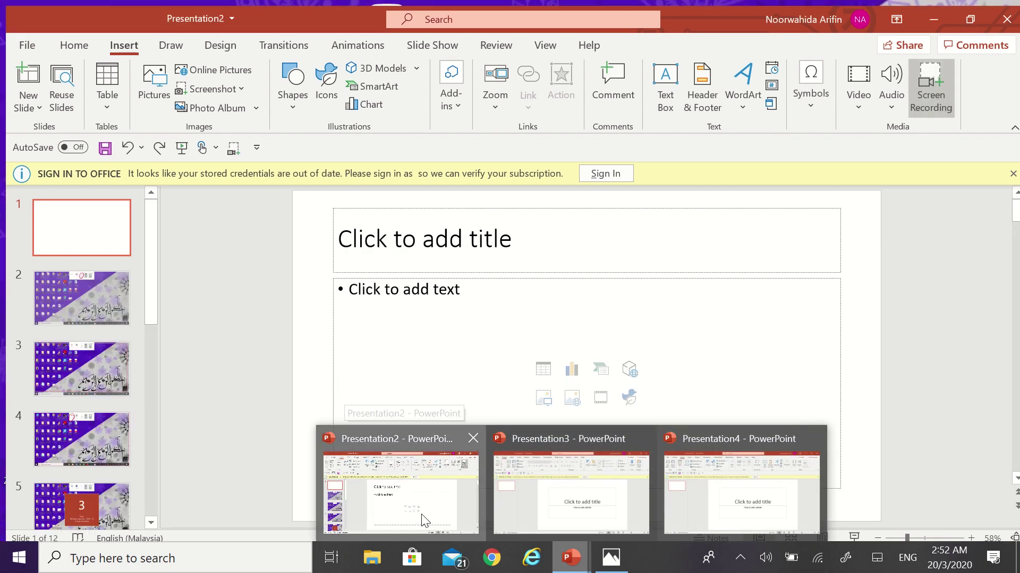
{"action": "left_click", "coordinate": [421, 519]}
Set up a screen recording of the whole desktop and start capturing.
{"action": "left_click", "coordinate": [848, 532]}
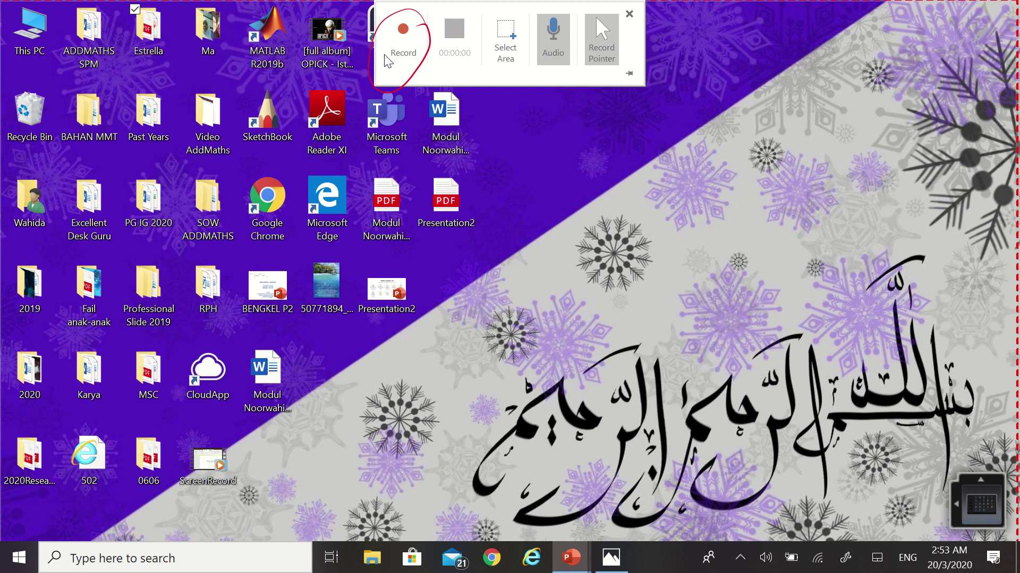
{"action": "left_click", "coordinate": [396, 42]}
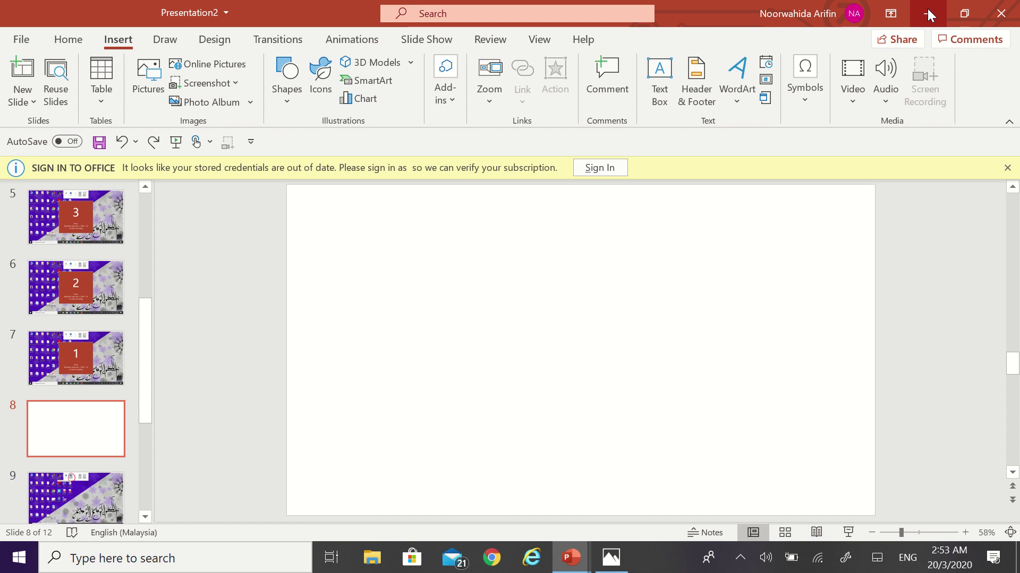
Minimize both PowerPoint windows and open Revolusi Estrella from the desktop's Estrella folder.
{"action": "left_click", "coordinate": [927, 9]}
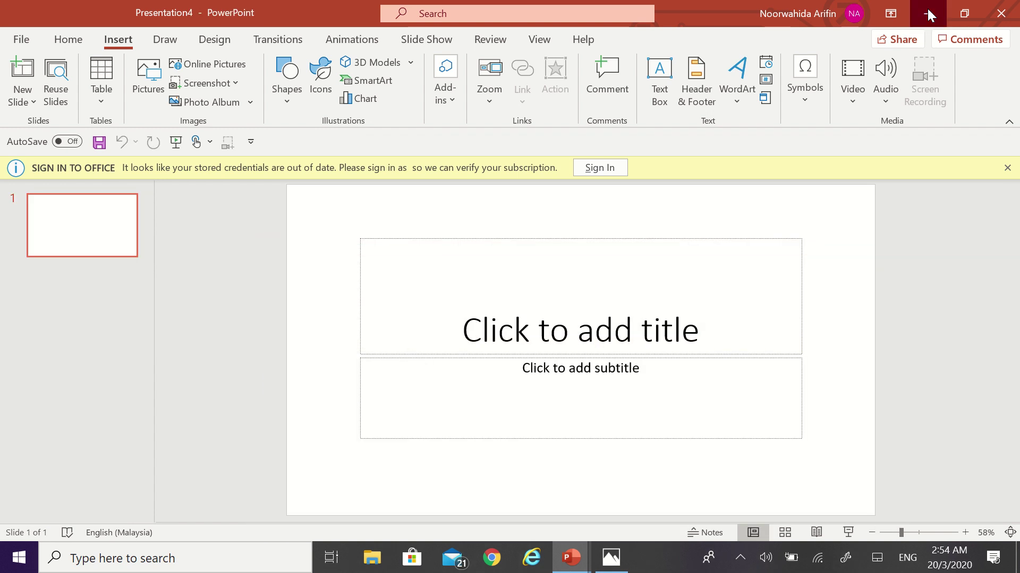
{"action": "left_click", "coordinate": [927, 9]}
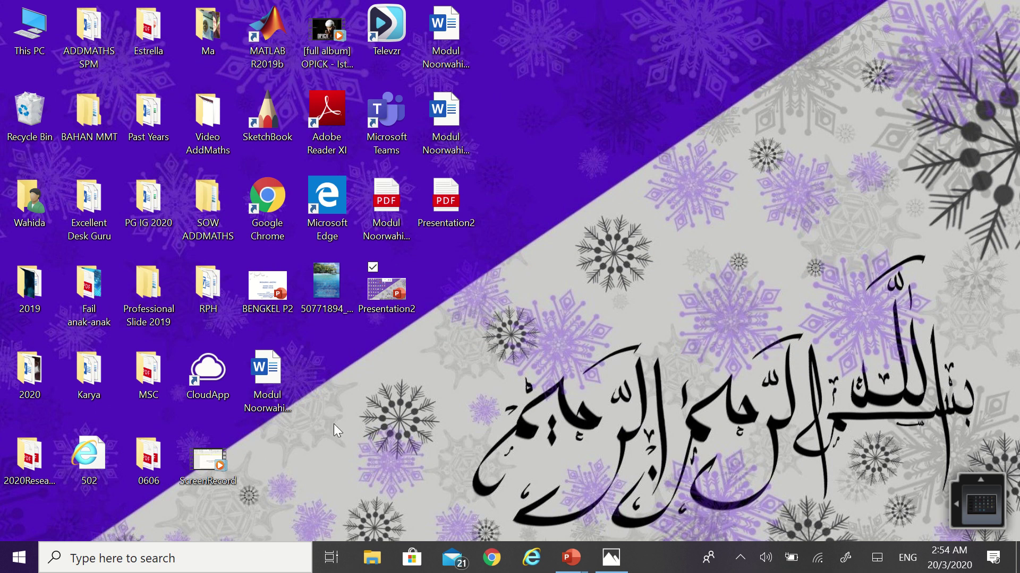
{"action": "left_click", "coordinate": [165, 31]}
{"action": "double_click", "coordinate": [165, 31]}
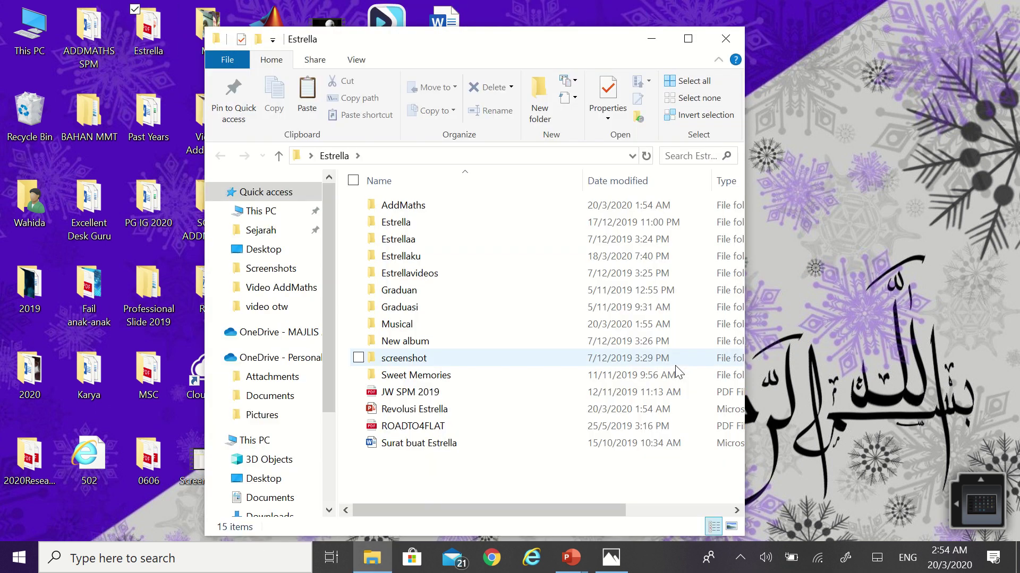
{"action": "double_click", "coordinate": [422, 410]}
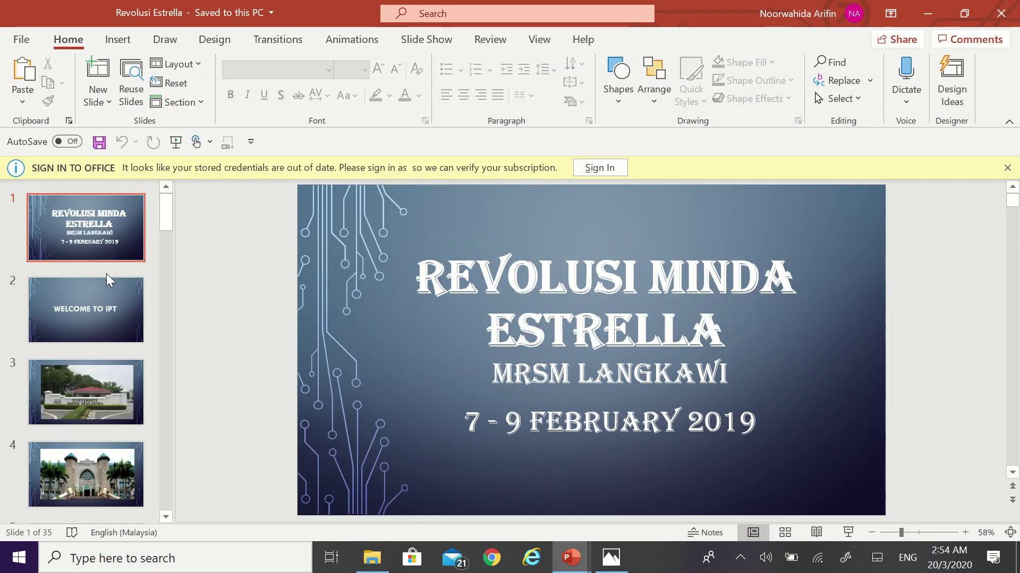
Present Revolusi Estrella from its title slide to the University of Oxford slide, then end the show.
{"action": "left_click", "coordinate": [850, 533]}
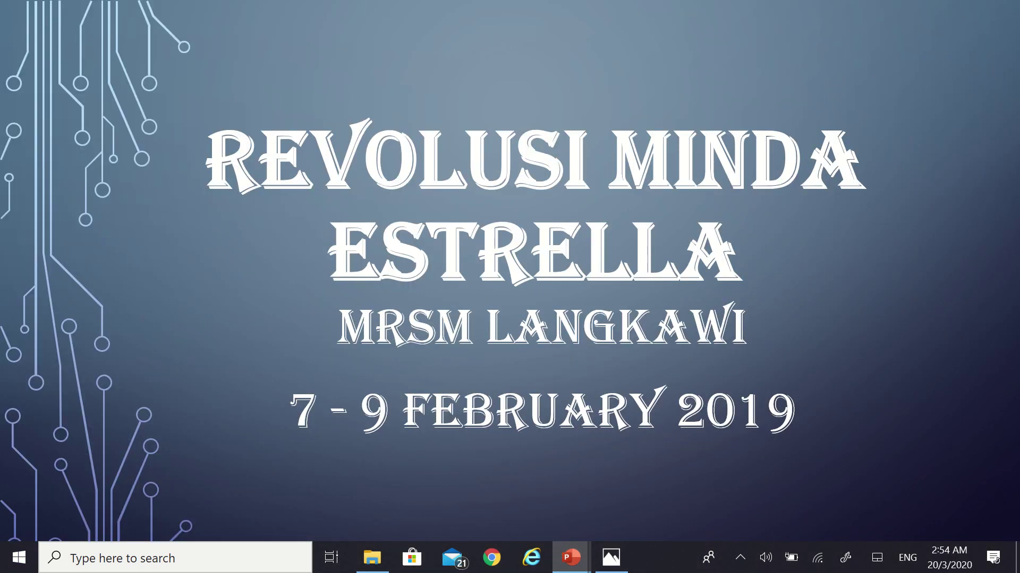
{"action": "key", "text": "Right"}
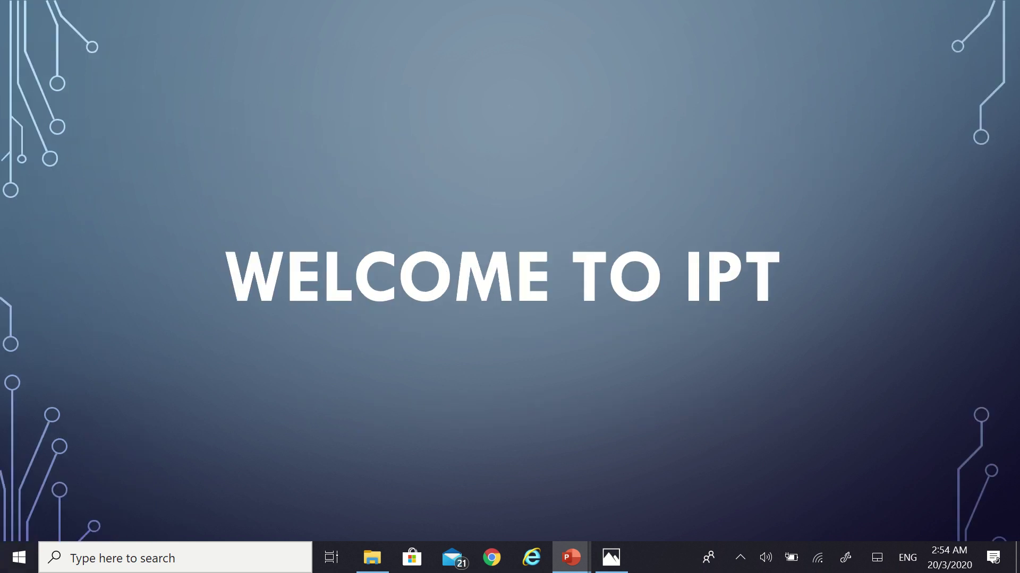
{"action": "key", "text": "Right"}
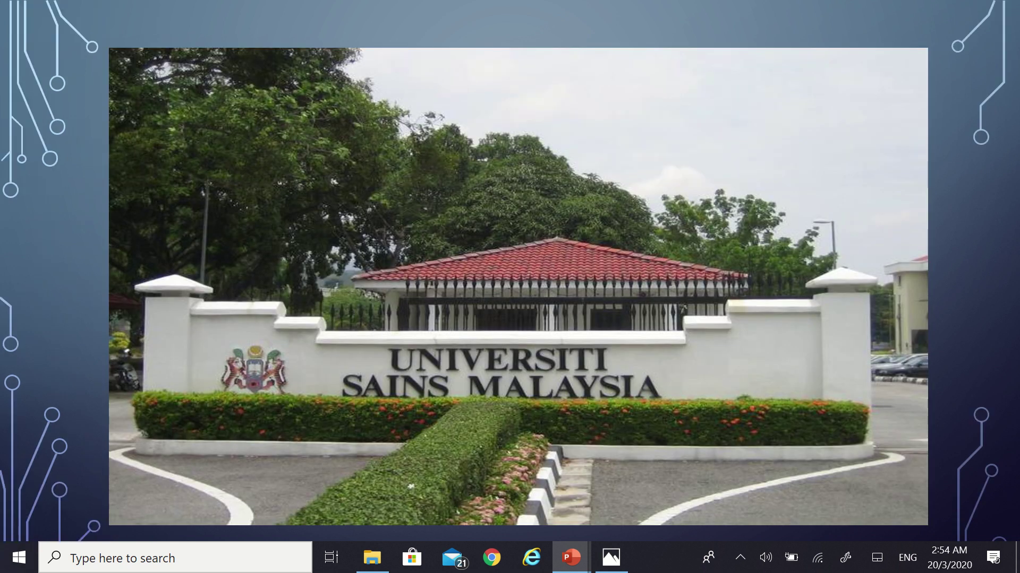
{"action": "key", "text": "Right"}
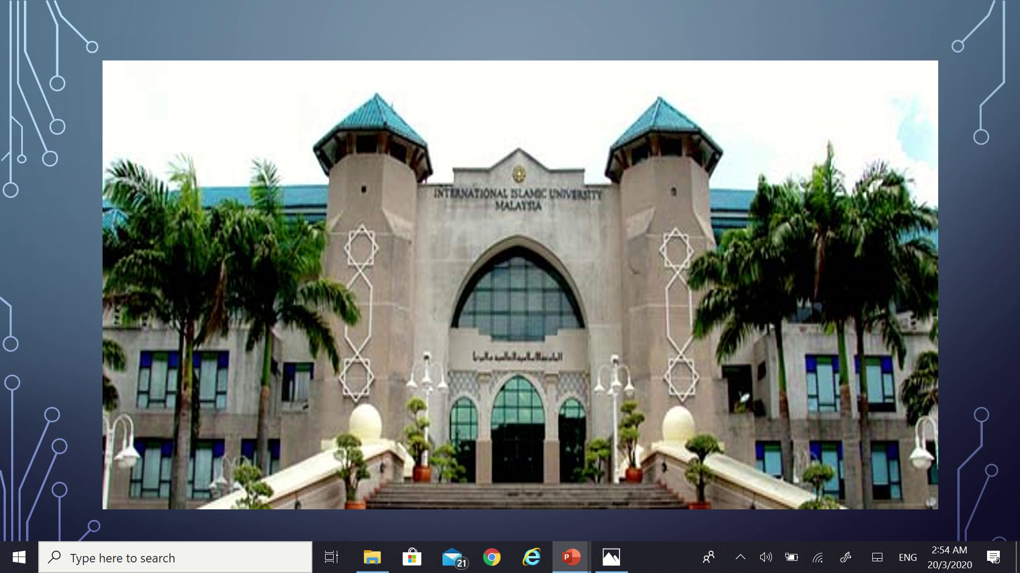
{"action": "key", "text": "Right"}
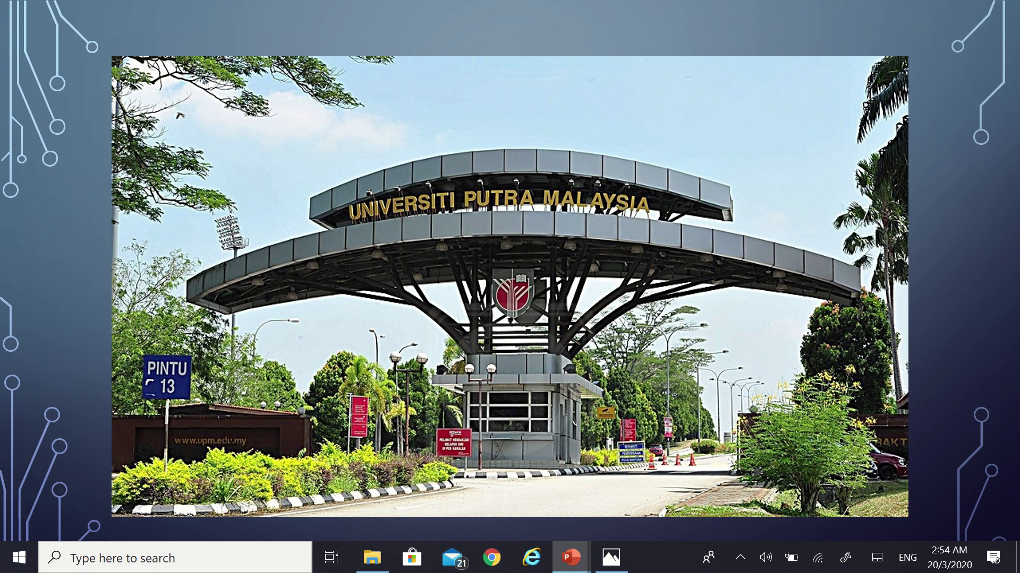
{"action": "key", "text": "Right"}
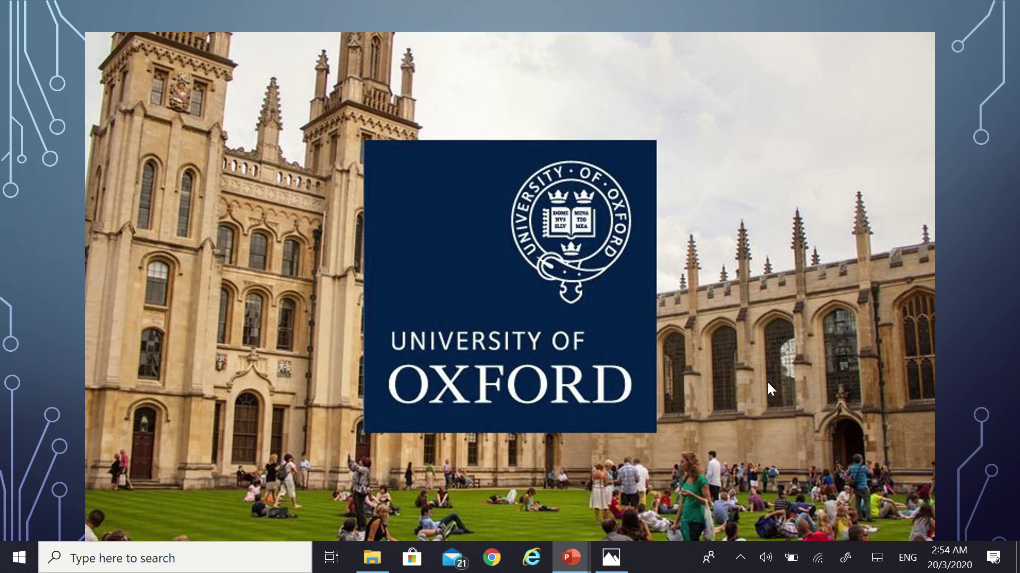
{"action": "key", "text": "Escape"}
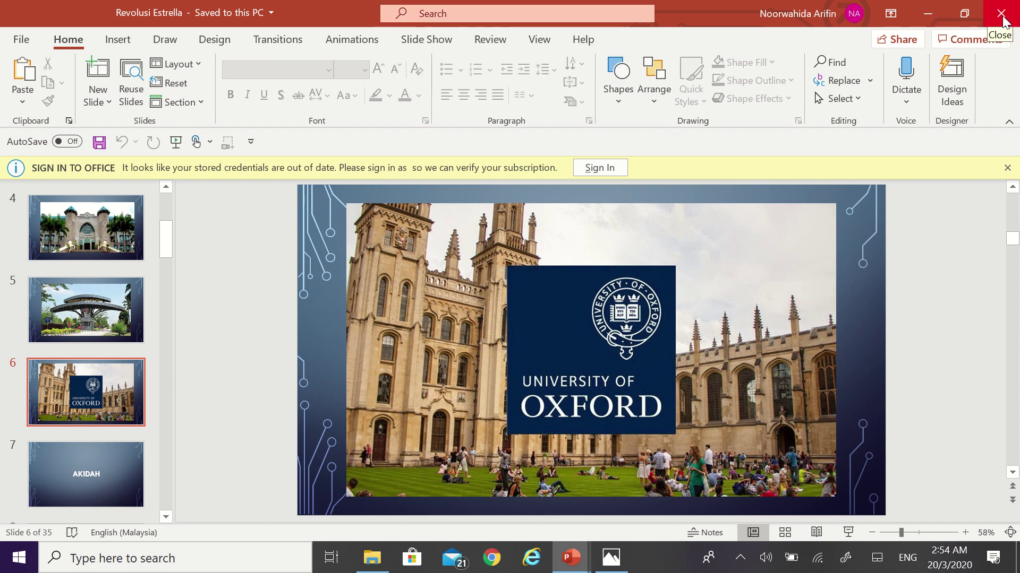
Close the Estrella folder window, then view Presentation2.pdf in Edge and close it.
{"action": "left_click", "coordinate": [930, 12]}
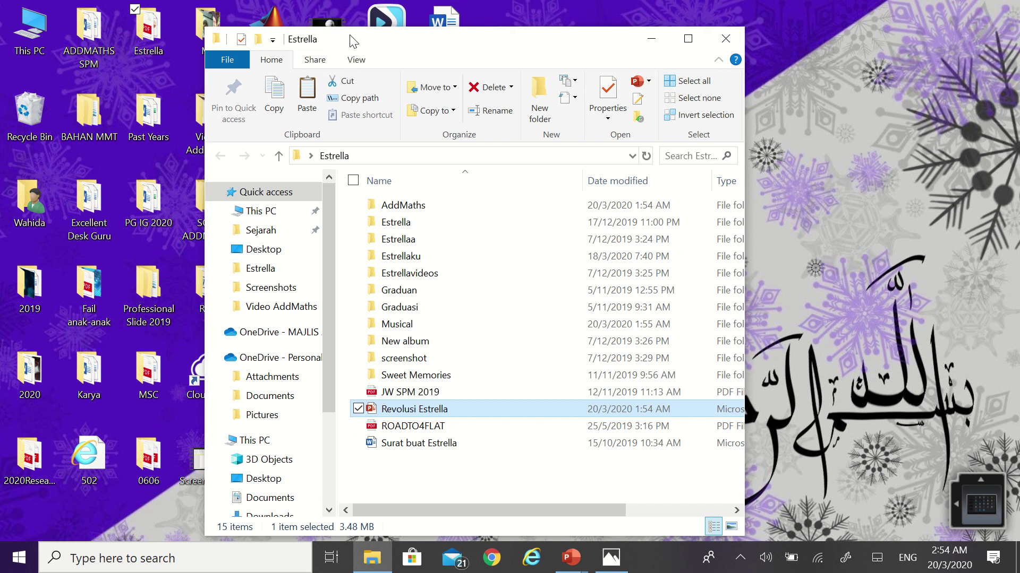
{"action": "left_click_drag", "start_coordinate": [350, 39], "coordinate": [574, 37]}
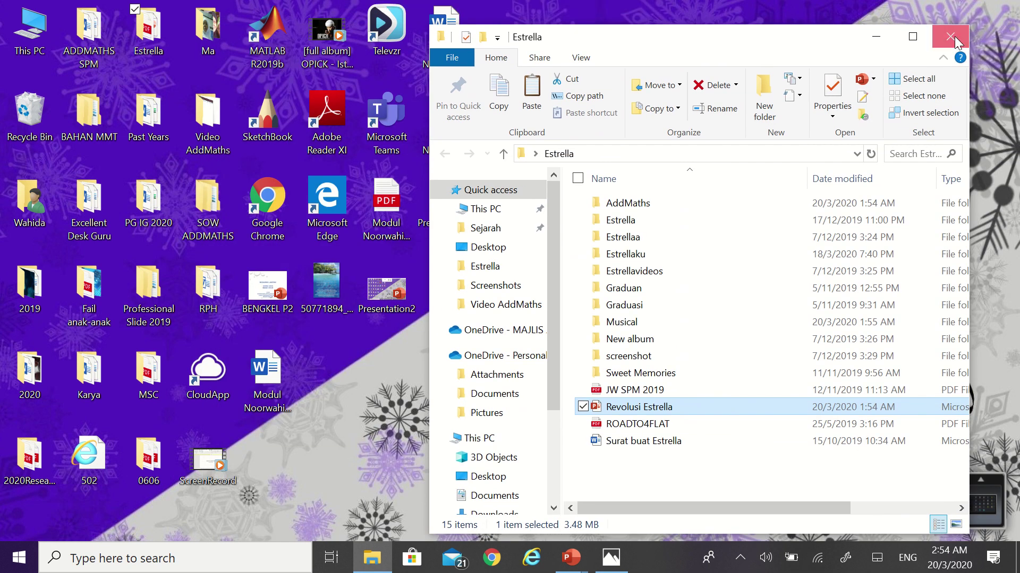
{"action": "left_click", "coordinate": [950, 36]}
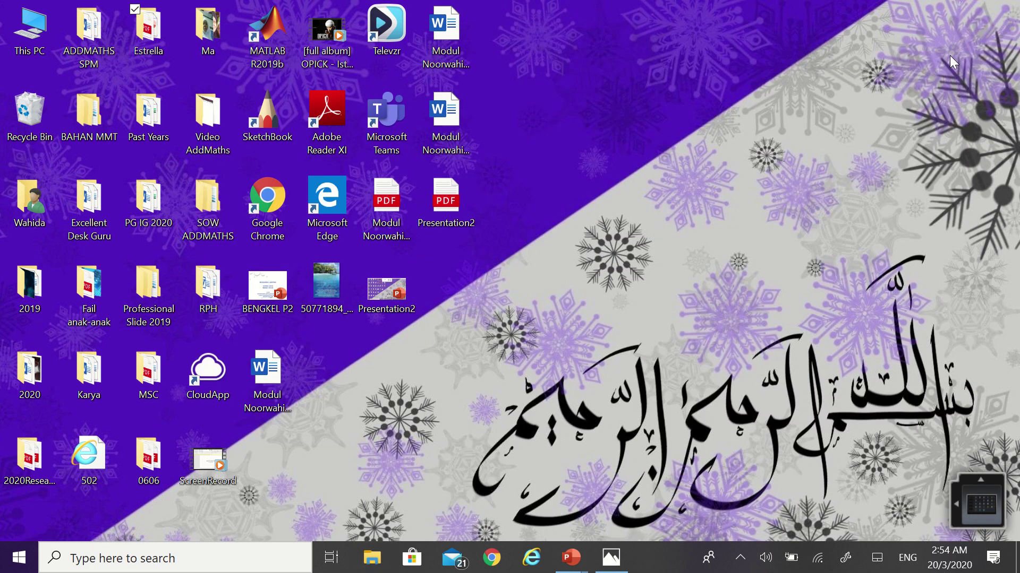
{"action": "double_click", "coordinate": [455, 218]}
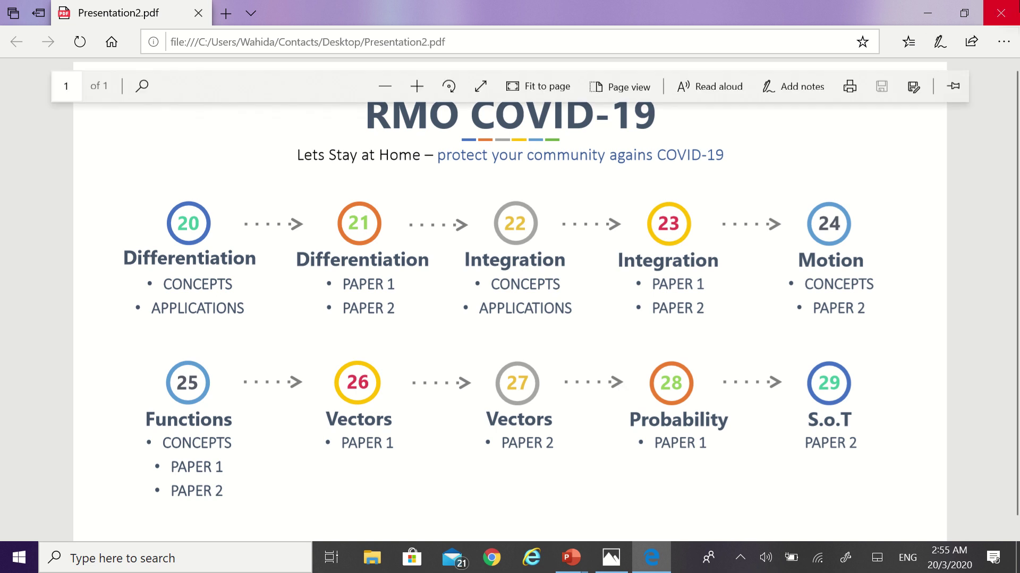
{"action": "left_click", "coordinate": [1003, 16]}
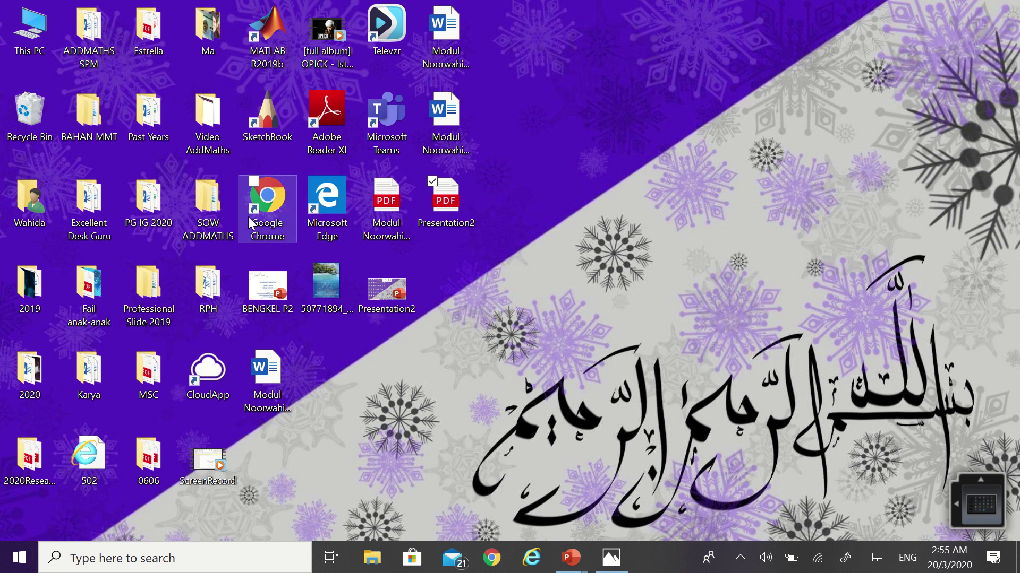
Open Blackboard.pdf from the Video AddMaths folder and scroll through its pages.
{"action": "double_click", "coordinate": [208, 132]}
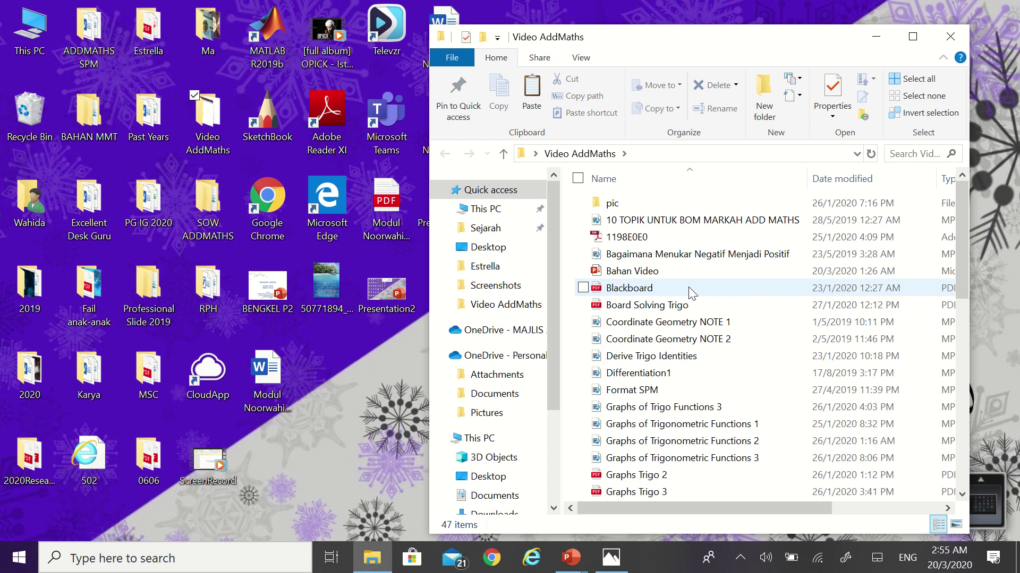
{"action": "double_click", "coordinate": [688, 287]}
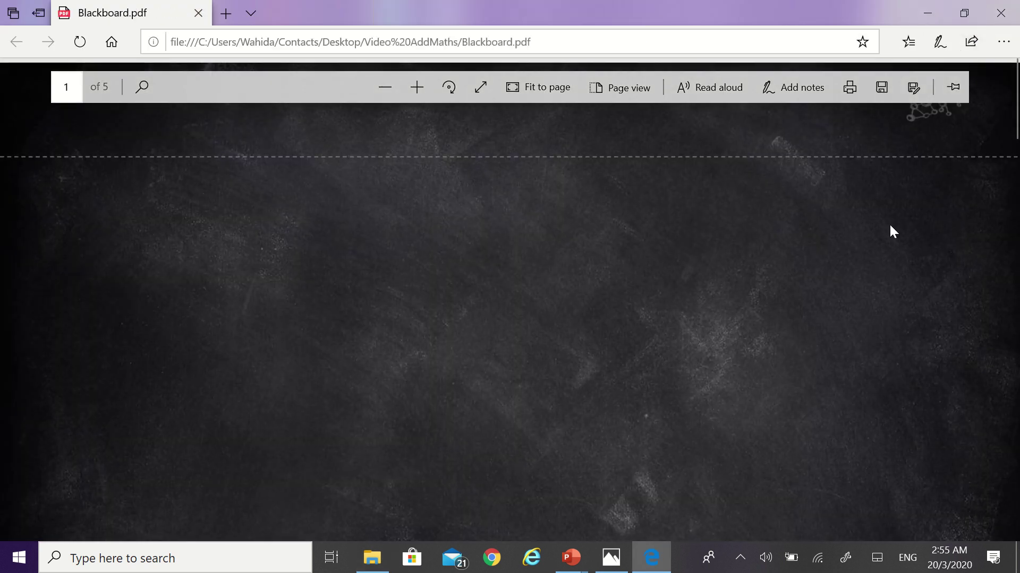
{"action": "scroll", "coordinate": [889, 232], "scroll_direction": "down", "scroll_amount": 3}
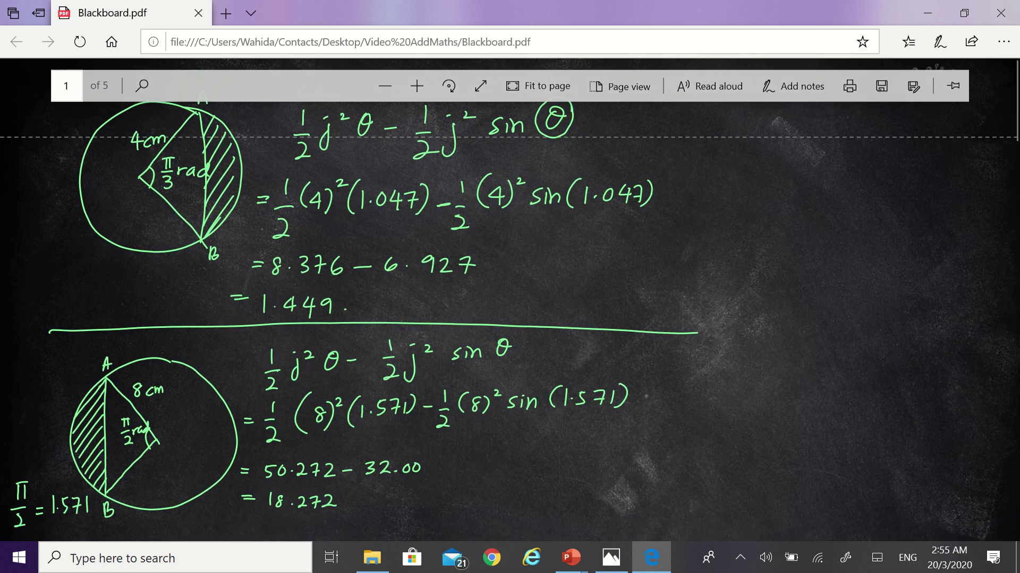
{"action": "scroll", "coordinate": [889, 231], "scroll_direction": "down", "scroll_amount": 3}
{"action": "scroll", "coordinate": [889, 232], "scroll_direction": "down", "scroll_amount": 5}
{"action": "scroll", "coordinate": [889, 232], "scroll_direction": "down", "scroll_amount": 1}
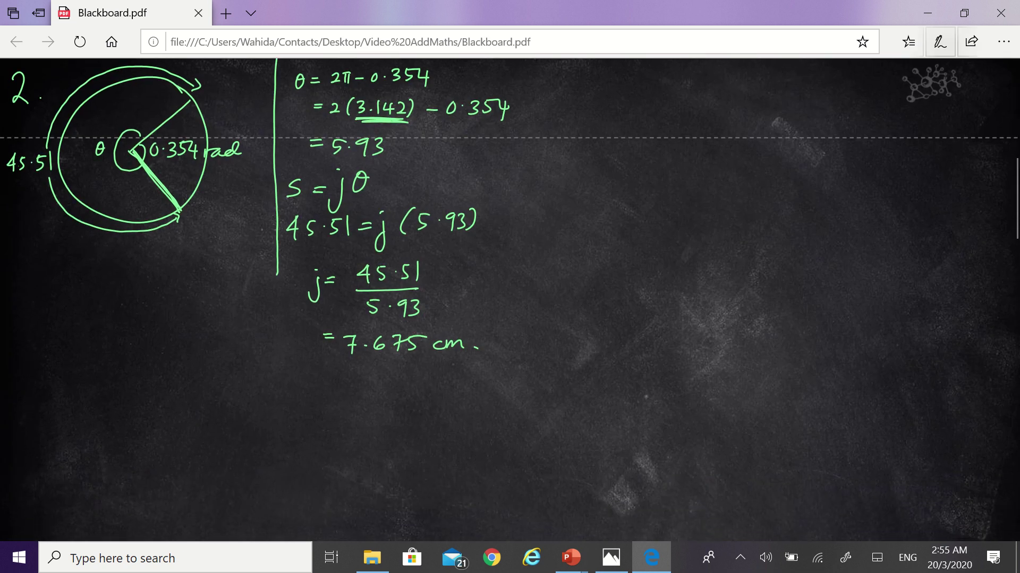
{"action": "scroll", "coordinate": [889, 231], "scroll_direction": "up", "scroll_amount": 5}
{"action": "scroll", "coordinate": [889, 231], "scroll_direction": "up", "scroll_amount": 8}
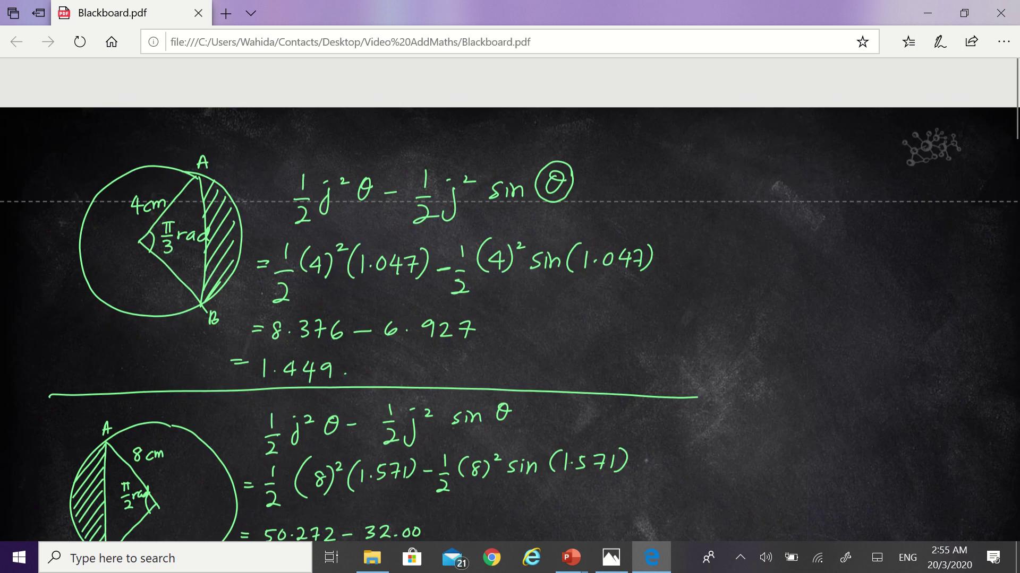
{"action": "scroll", "coordinate": [889, 232], "scroll_direction": "up", "scroll_amount": 3}
{"action": "scroll", "coordinate": [510, 298], "scroll_direction": "down", "scroll_amount": 1}
Handwrite 'Covid-19' in yellow ink on the blackboard page, then close the PDF without saving.
{"action": "left_click", "coordinate": [940, 41]}
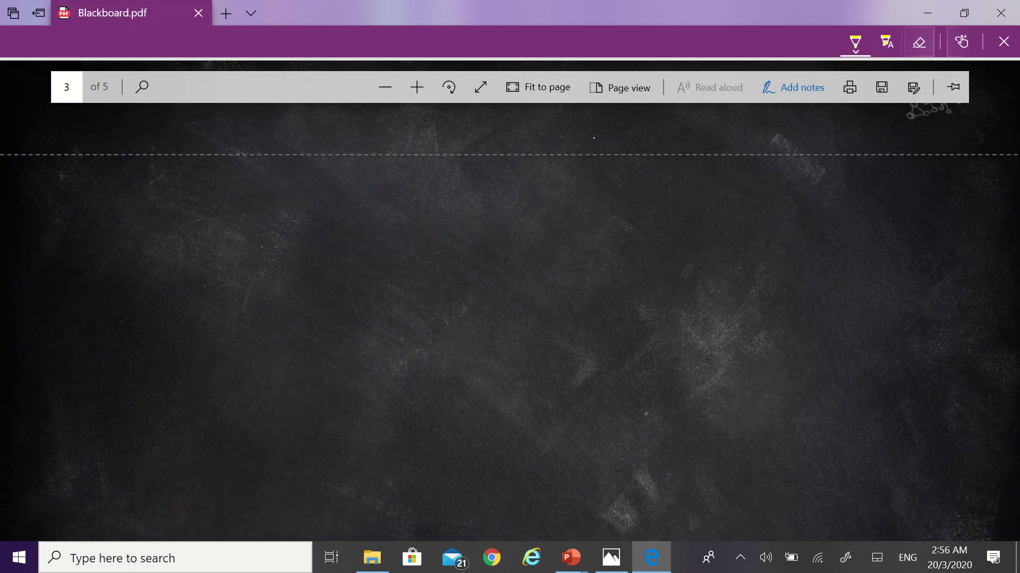
{"action": "mouse_move", "coordinate": [447, 299]}
{"action": "left_mouse_down"}
{"action": "mouse_move", "coordinate": [447, 325]}
{"action": "mouse_move", "coordinate": [461, 303]}
{"action": "mouse_move", "coordinate": [487, 302]}
{"action": "left_mouse_up"}
{"action": "mouse_move", "coordinate": [500, 305]}
{"action": "left_mouse_down"}
{"action": "mouse_move", "coordinate": [500, 320]}
{"action": "mouse_move", "coordinate": [521, 320]}
{"action": "left_mouse_up"}
{"action": "left_click_drag", "start_coordinate": [525, 280], "coordinate": [527, 320]}
{"action": "left_click_drag", "start_coordinate": [540, 311], "coordinate": [588, 332]}
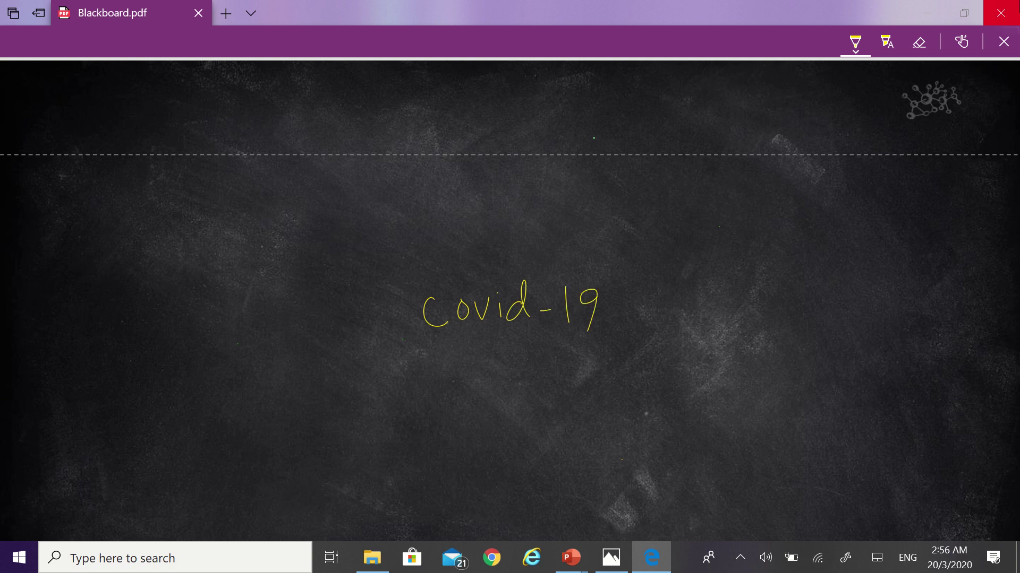
{"action": "left_click", "coordinate": [997, 20]}
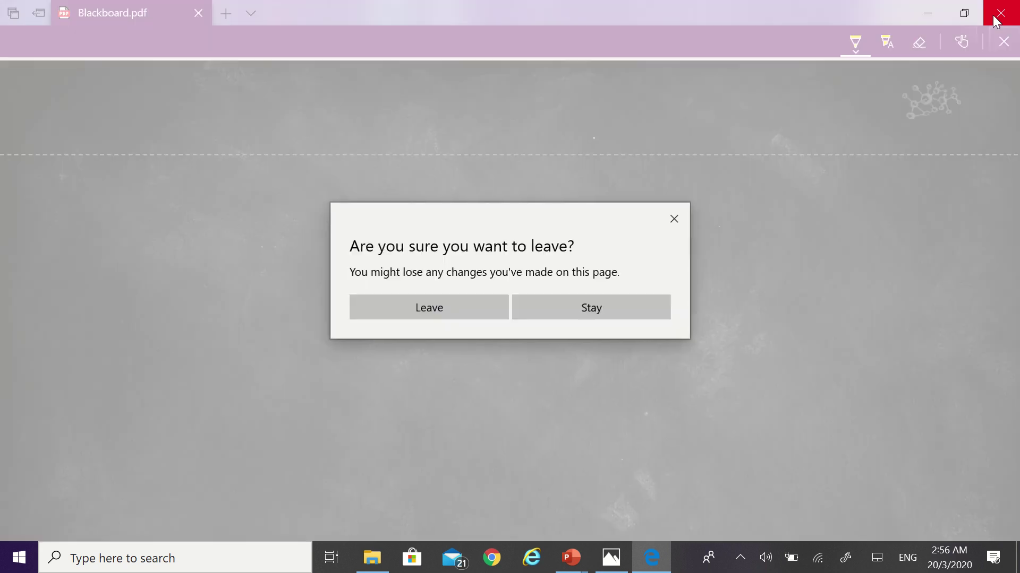
{"action": "left_click", "coordinate": [465, 308]}
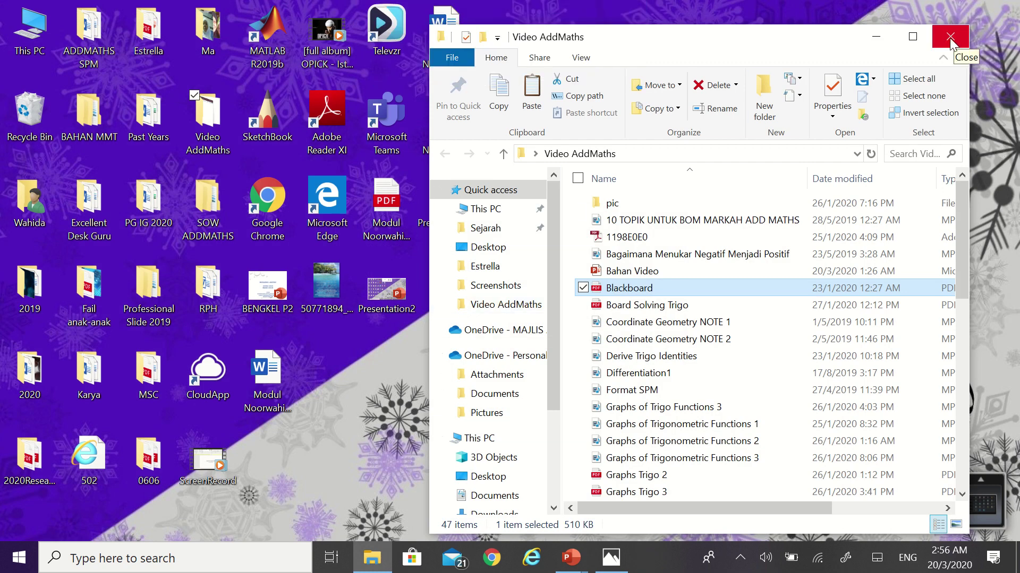
Close the Video AddMaths folder, stop the screen recording, and return to Presentation2's slide 8.
{"action": "left_click", "coordinate": [949, 38]}
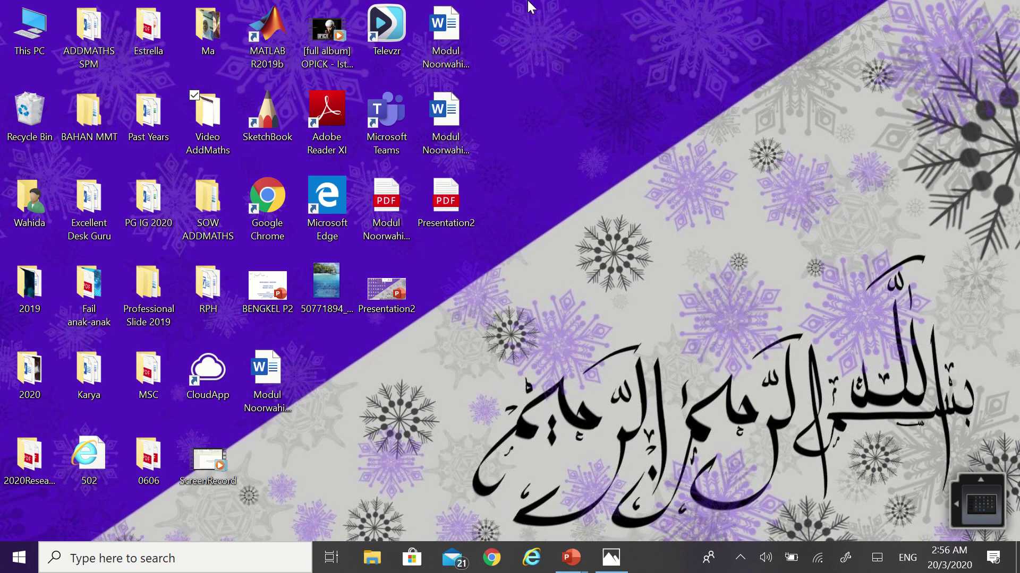
{"action": "mouse_move", "coordinate": [453, 32]}
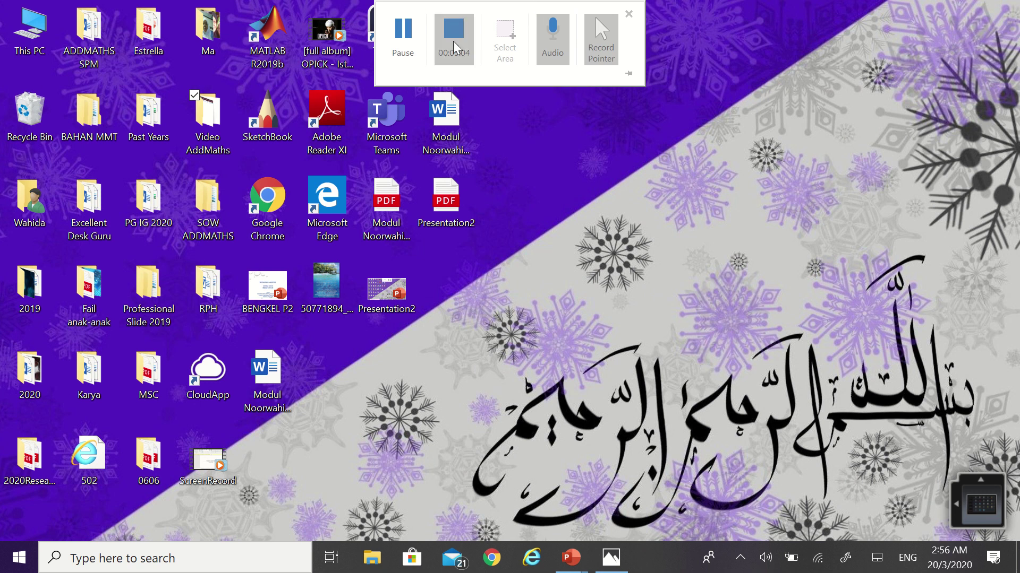
{"action": "left_click", "coordinate": [454, 47]}
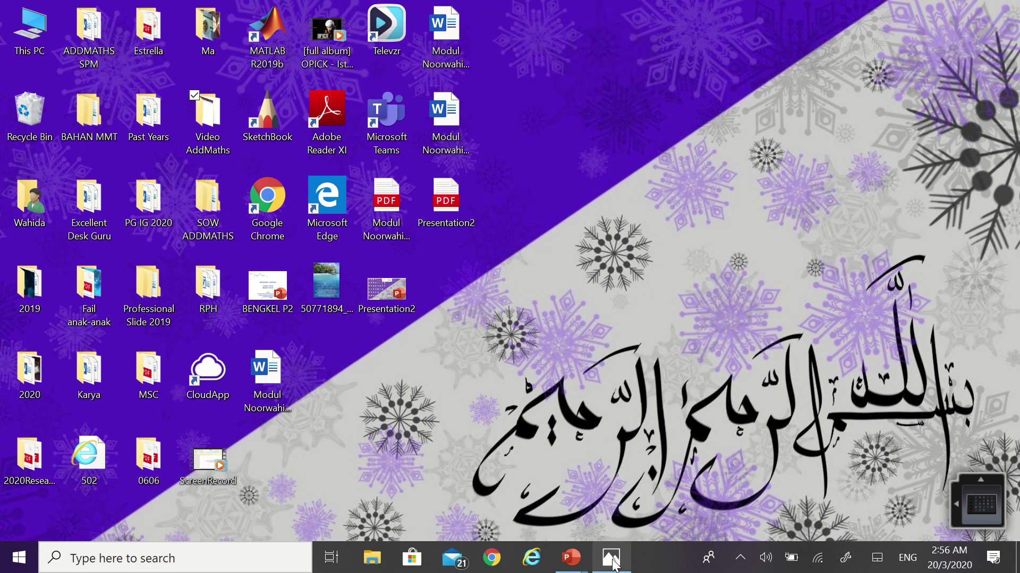
{"action": "mouse_move", "coordinate": [571, 557]}
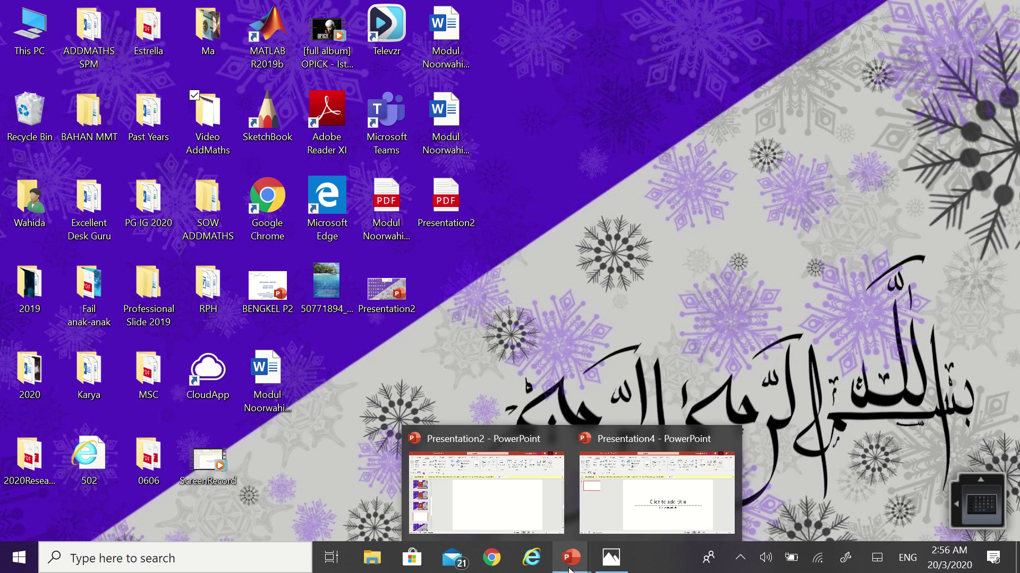
{"action": "left_click", "coordinate": [505, 512]}
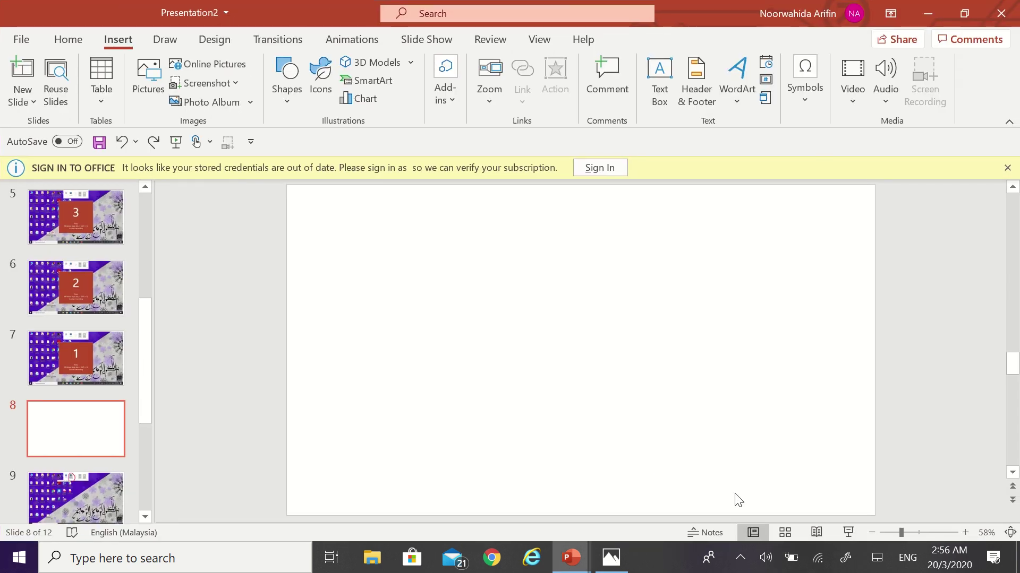
Run the slide show from slide 8 through to the end-of-show screen.
{"action": "left_click", "coordinate": [847, 533]}
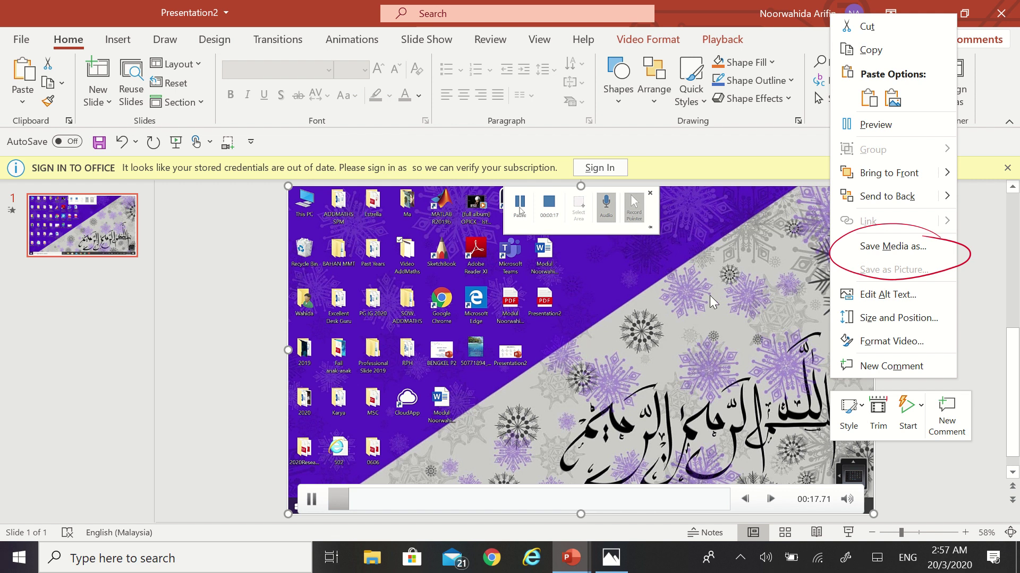
{"action": "left_click", "coordinate": [926, 258]}
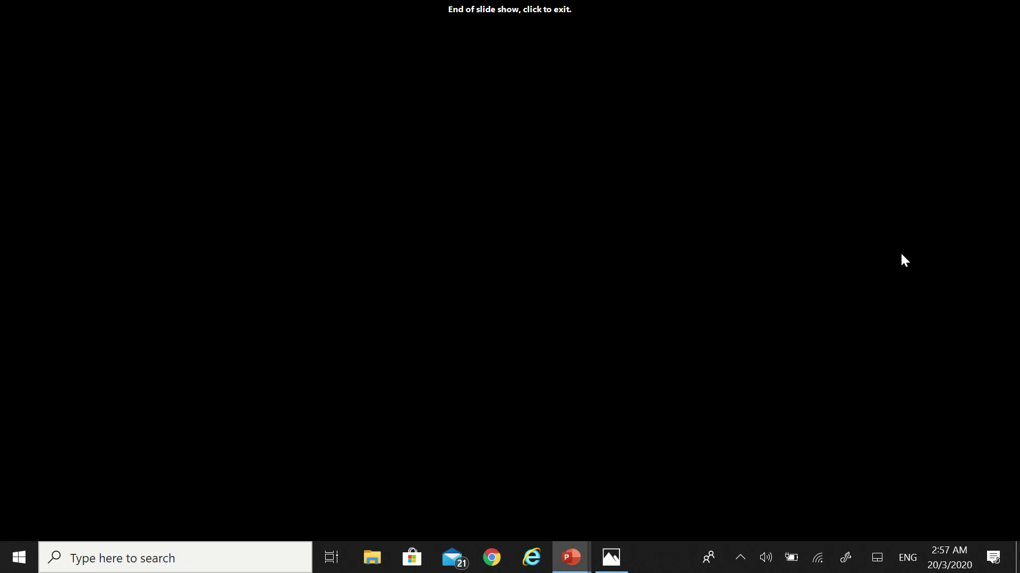
Exit the finished slide show back to editing view on slide 12 of 12.
{"action": "left_click", "coordinate": [901, 253]}
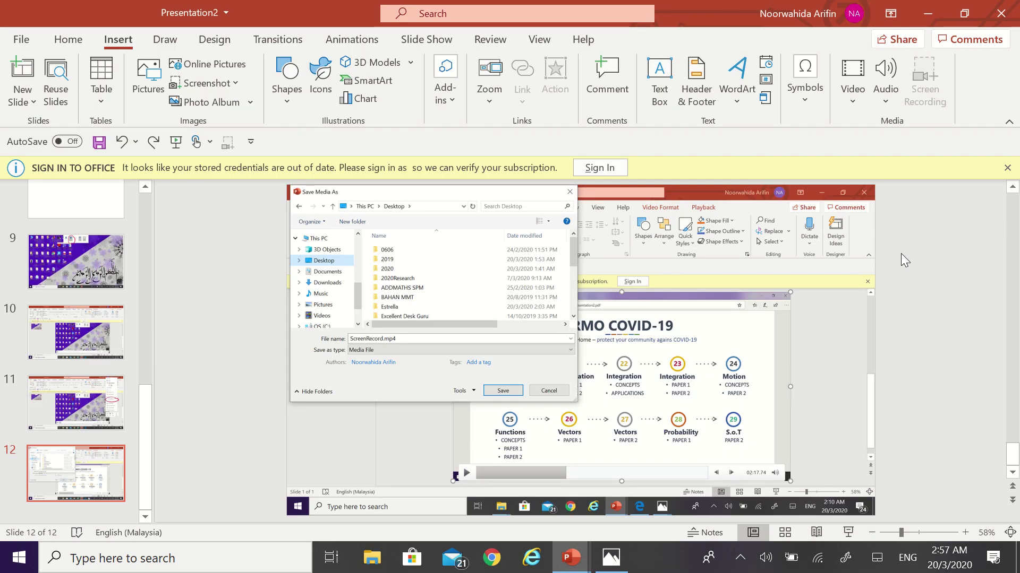